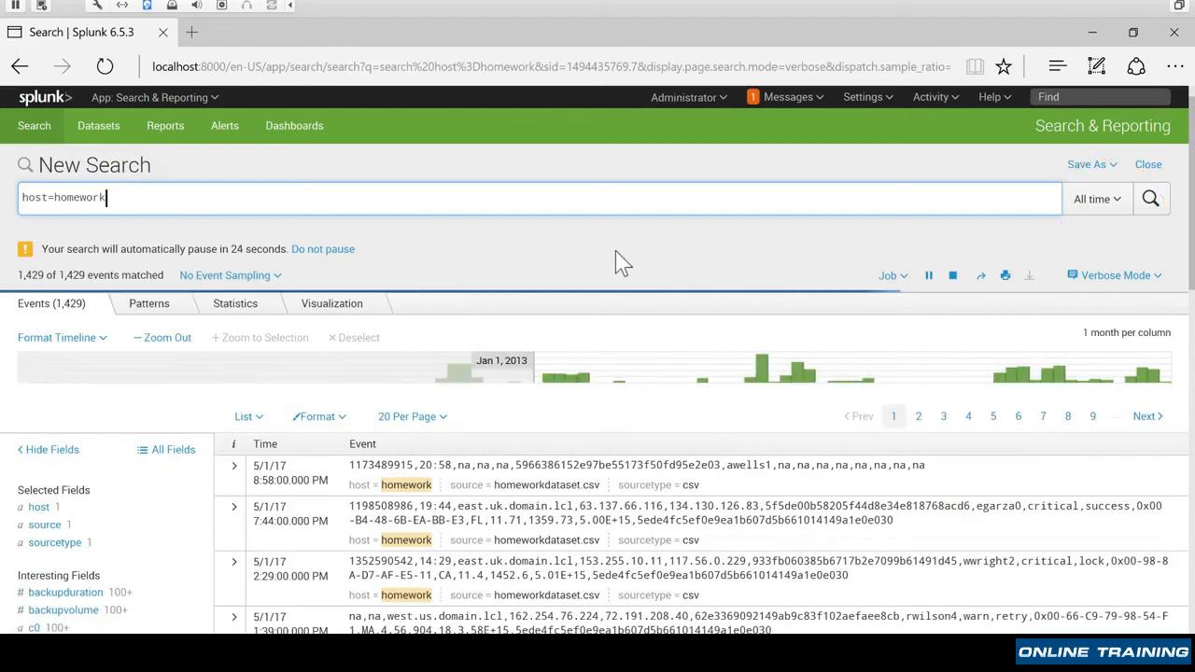
Step: Look through the homework events and expand the first event to examine its extracted fields
scroll(469, 243, down, 4)
scroll(472, 245, up, 2)
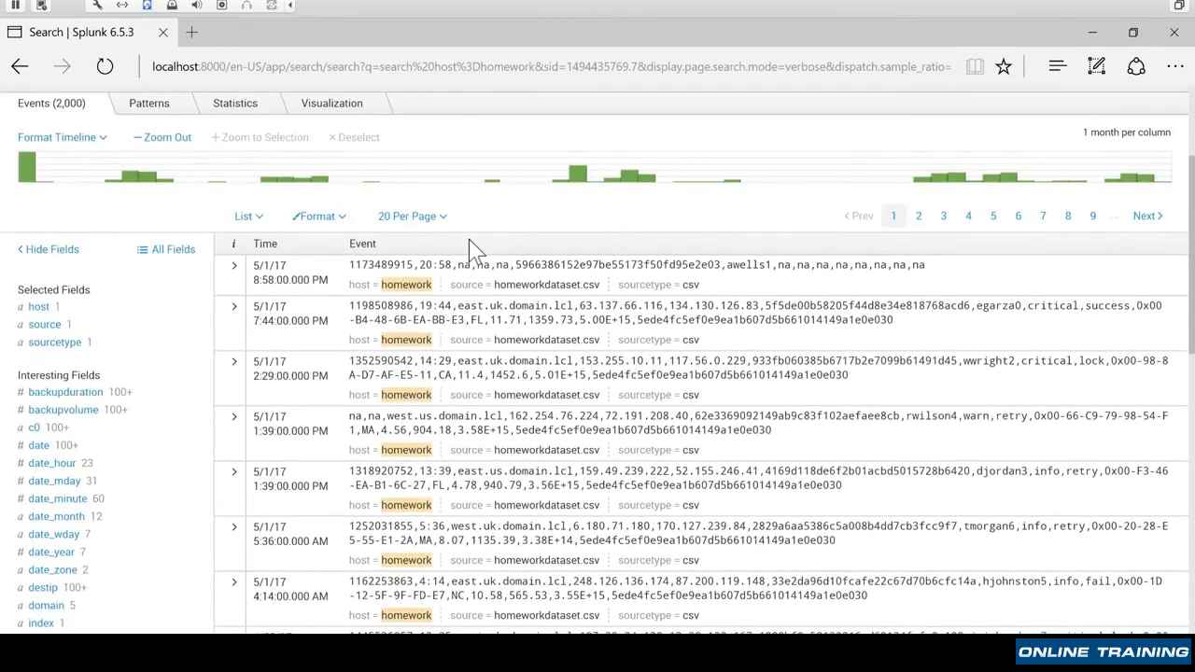
click(222, 280)
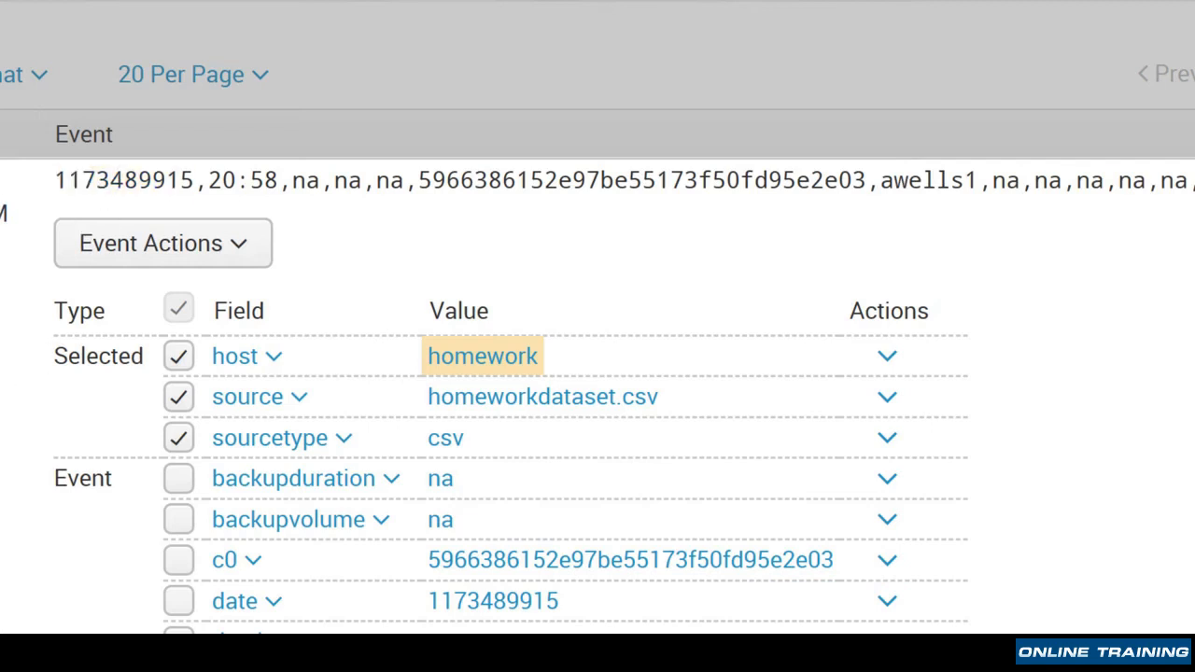
scroll(13, 614, down, 6)
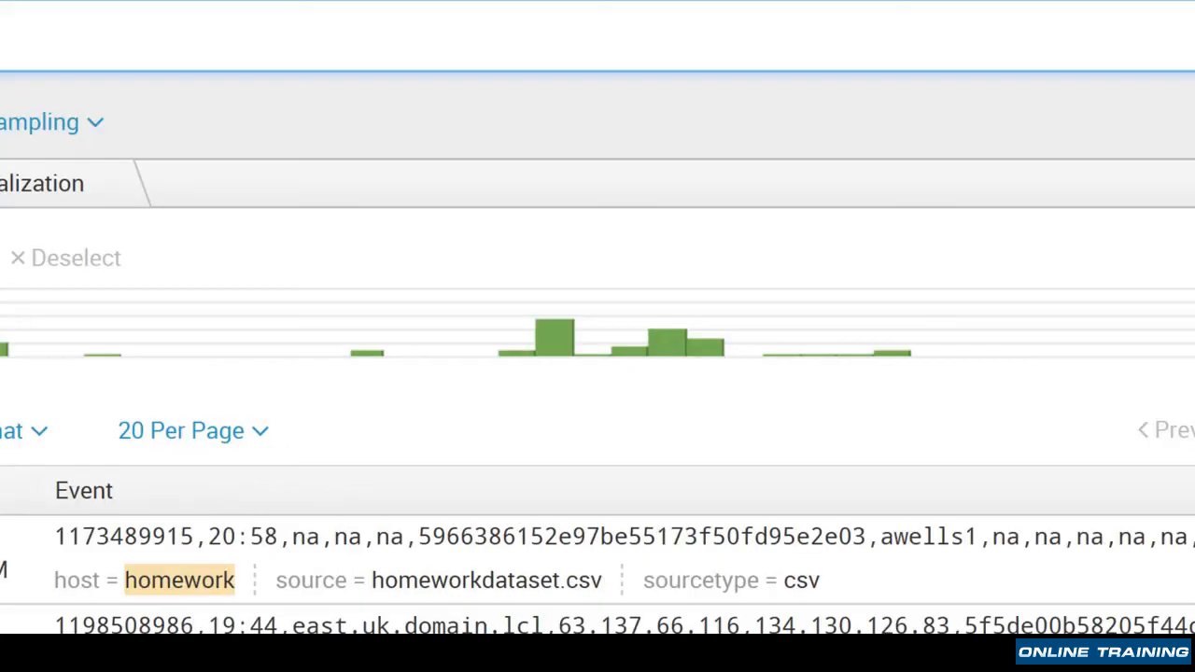
scroll(173, 523, down, 6)
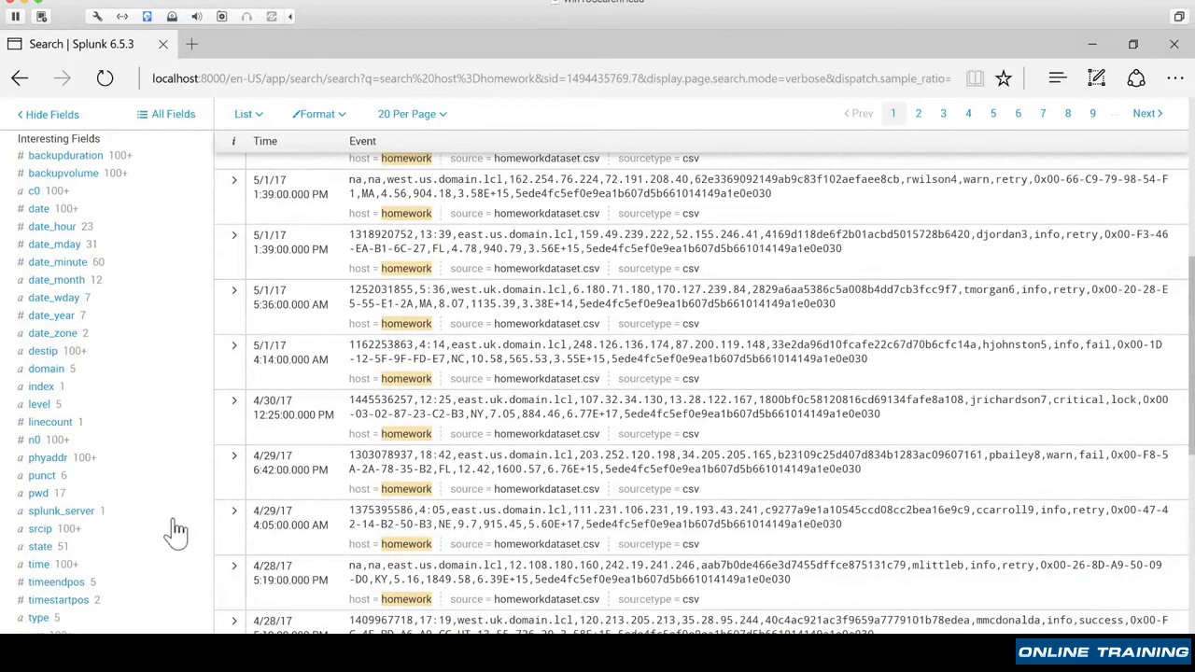
Step: Examine the top values of the usr field in the interesting fields list
scroll(173, 532, down, 3)
click(34, 471)
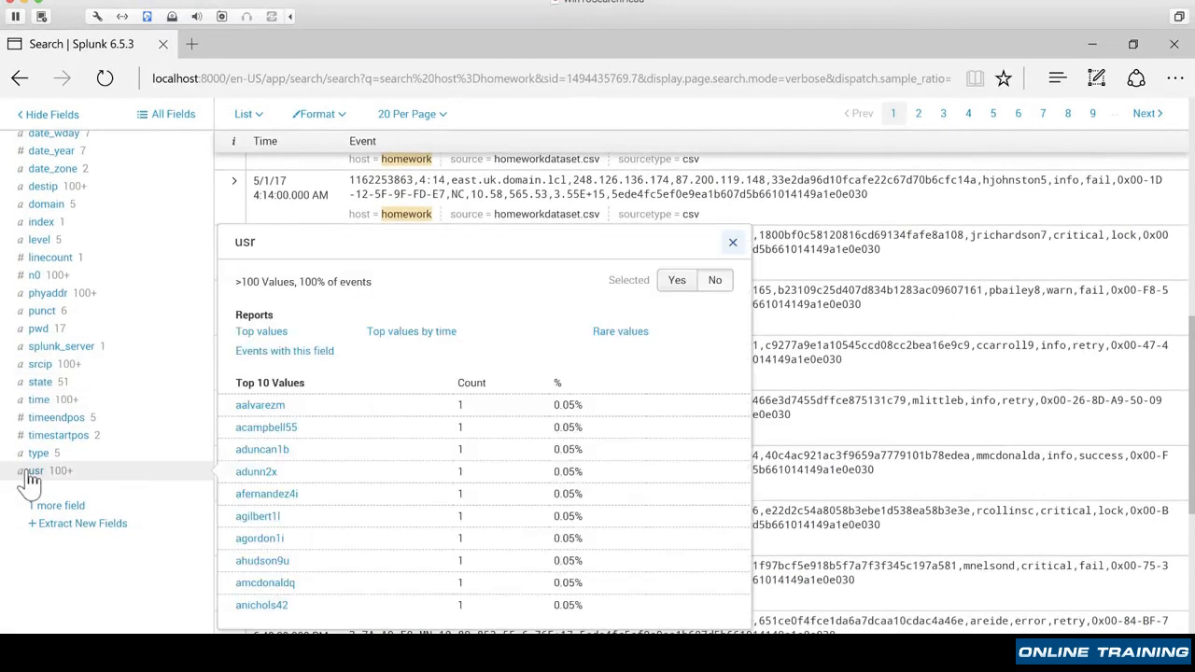
click(733, 242)
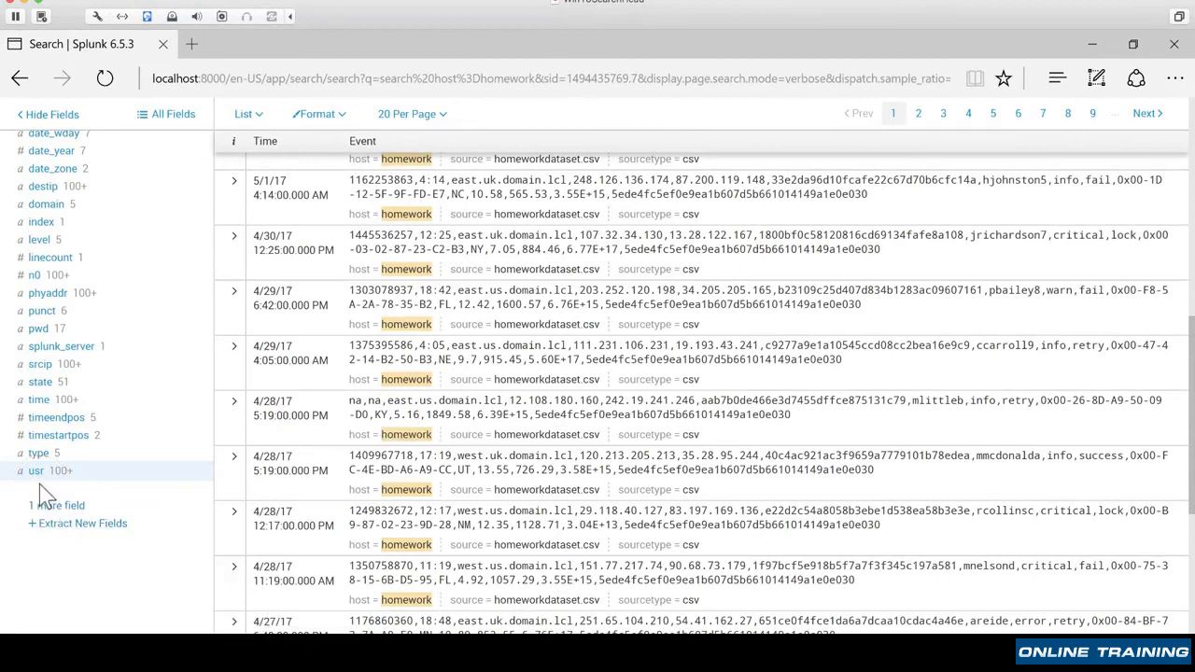
scroll(169, 483, up, 2)
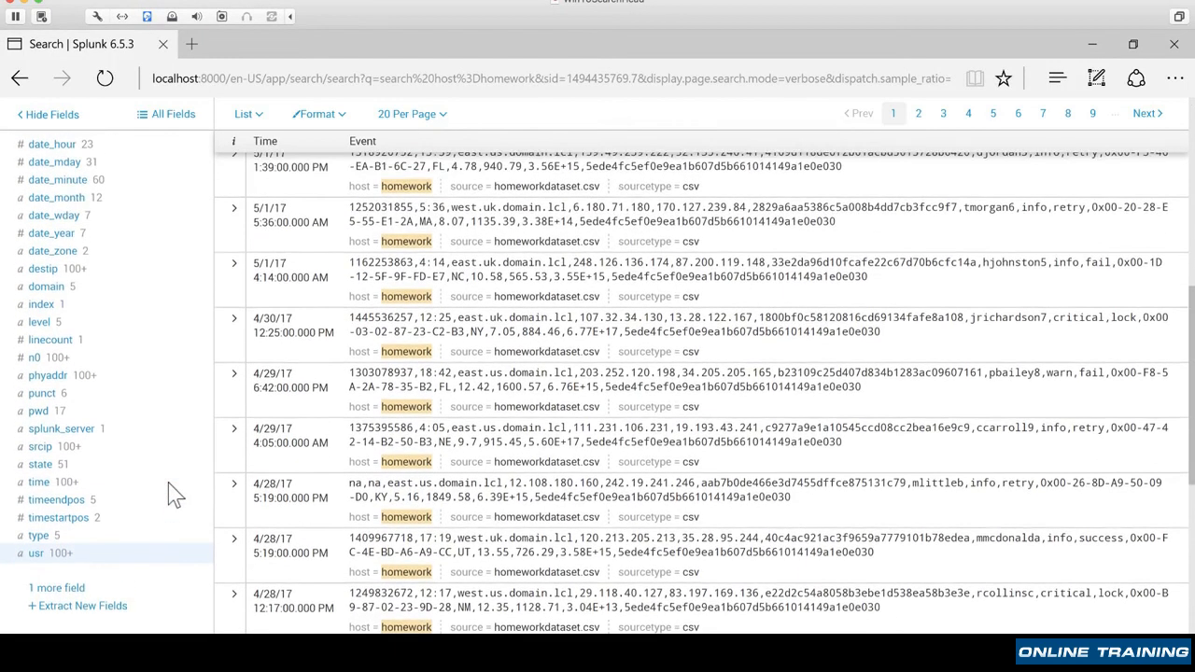
Step: Append "| table _time usr" to the host=homework search
scroll(162, 496, up, 10)
click(192, 214)
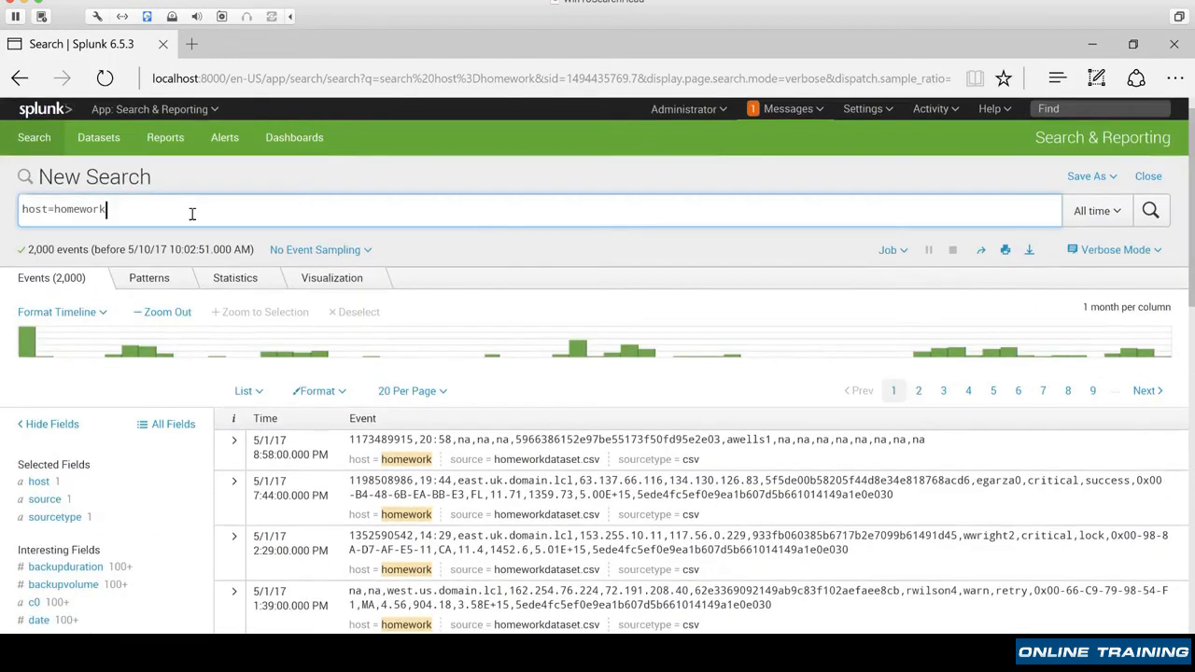
text(| table _time)
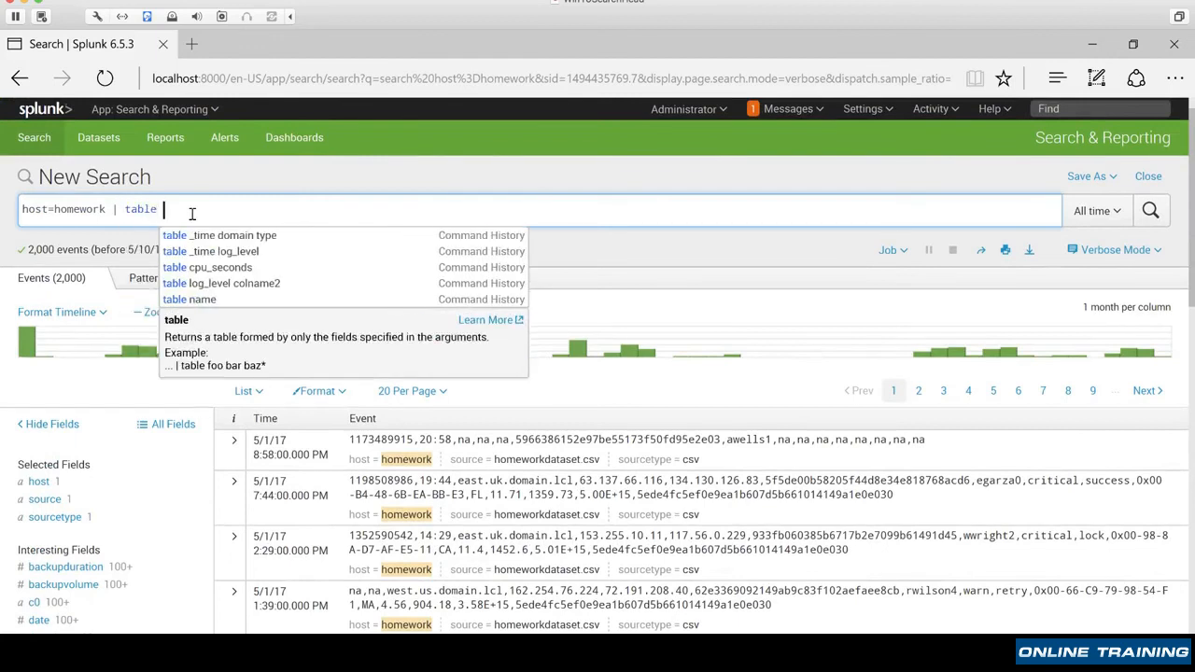
text( usr)
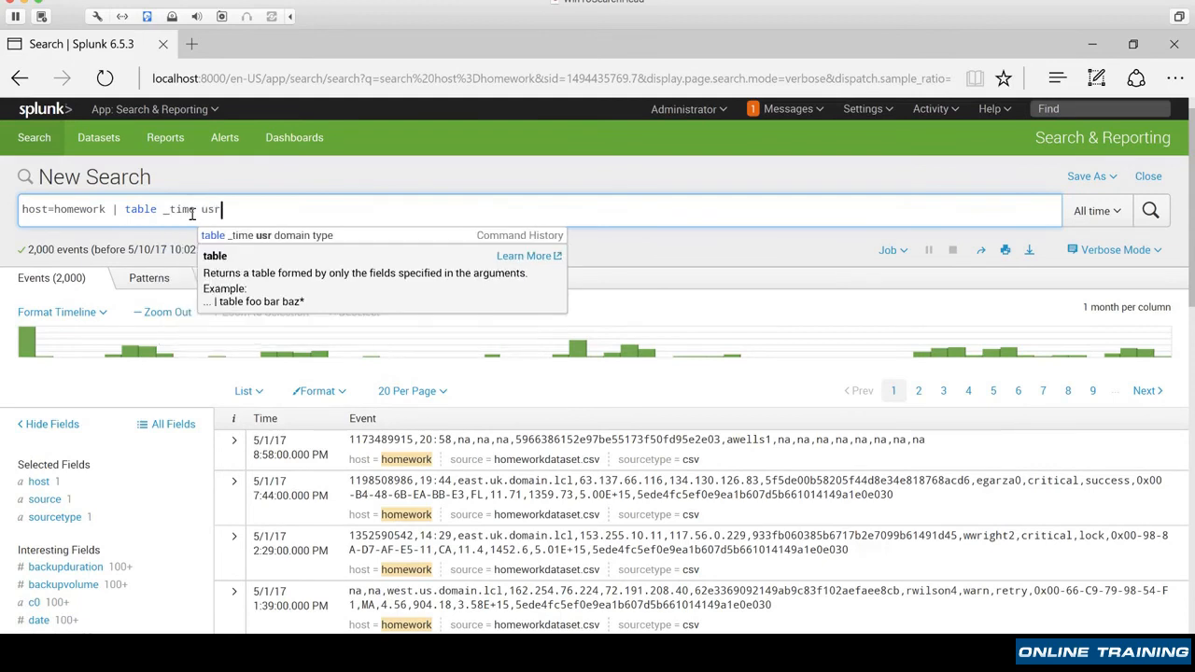
Step: Add the filter usr=* after host=homework, run the search and review the resulting table
click(113, 211)
text(usr)
key(Left)
text(=*)
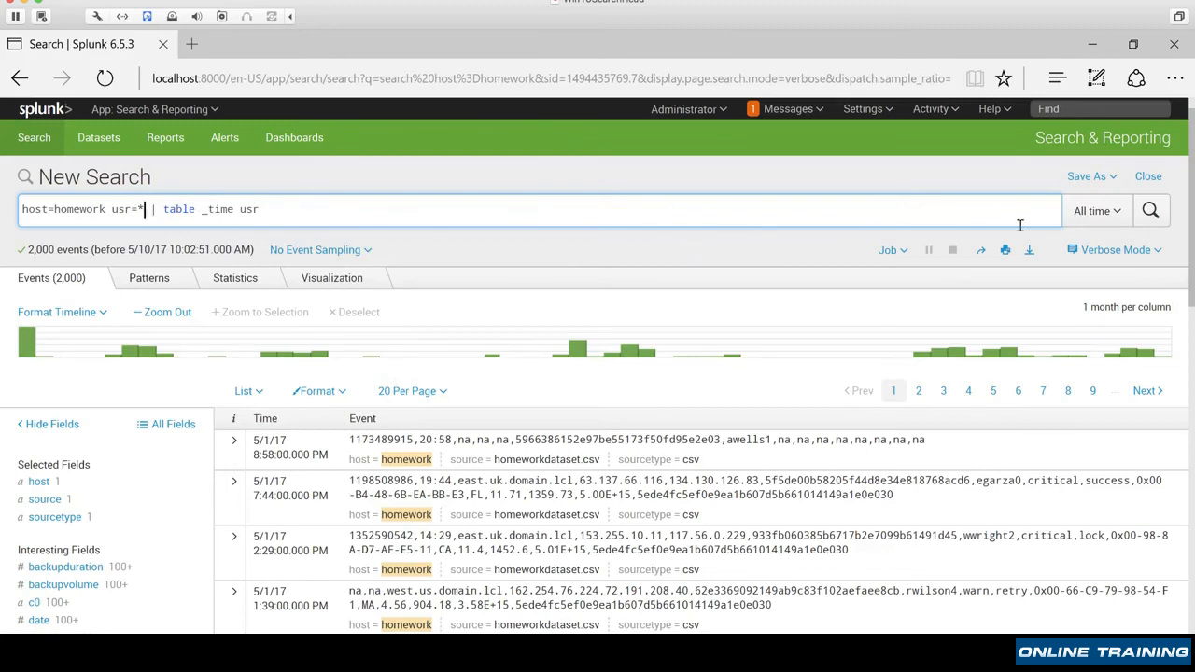
click(1145, 216)
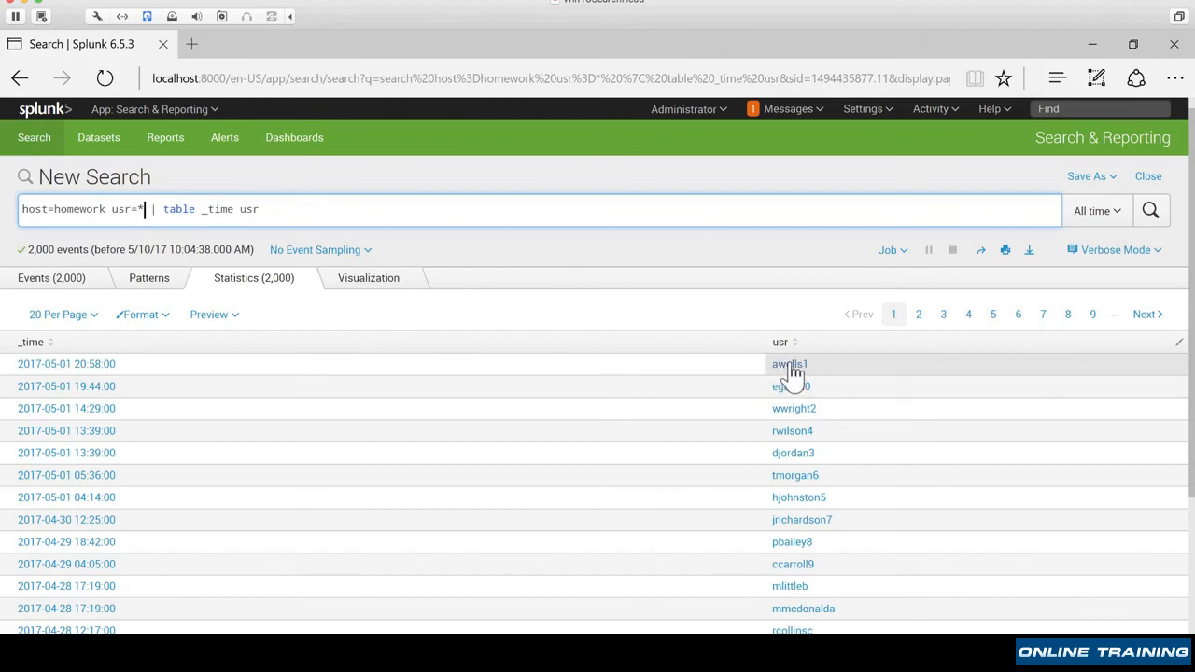
scroll(211, 400, down, 2)
scroll(210, 400, down, 1)
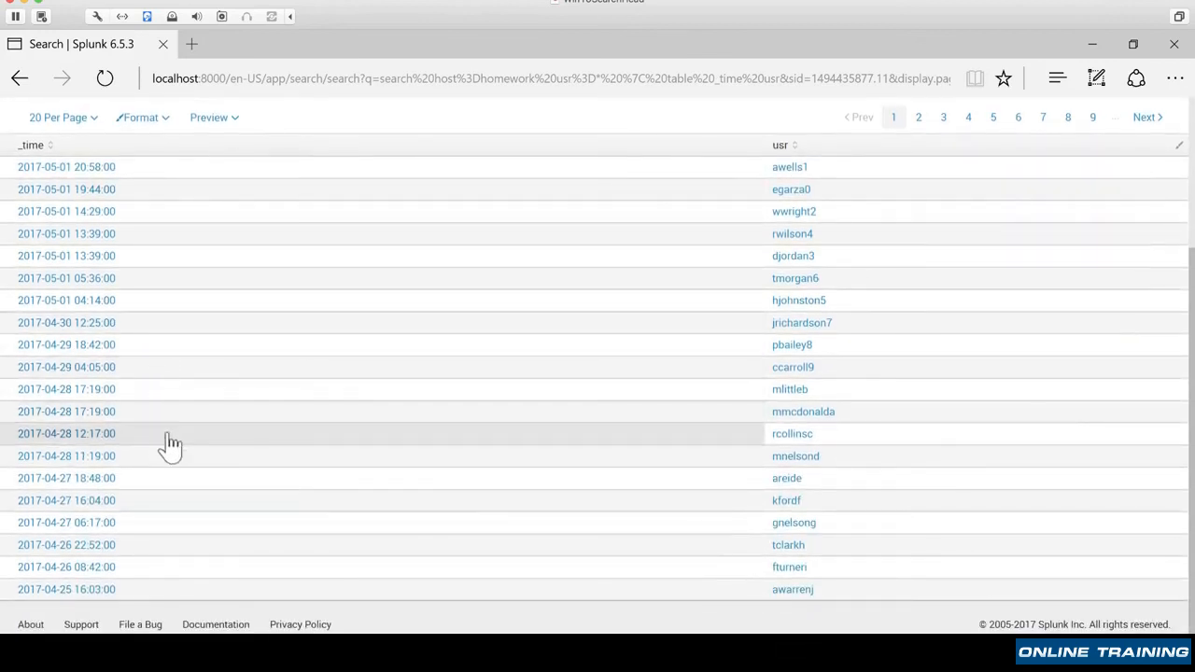
Step: Insert a second pipe before the table command, leaving blank space between the two pipes for another command
scroll(173, 333, up, 2)
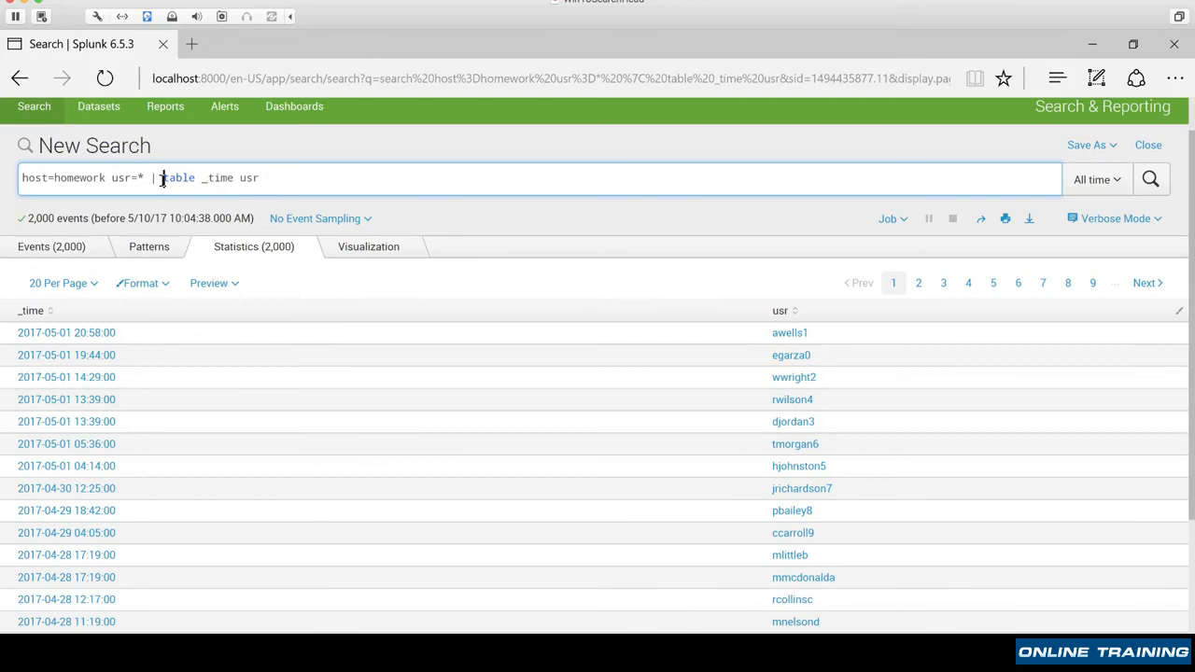
text(|)
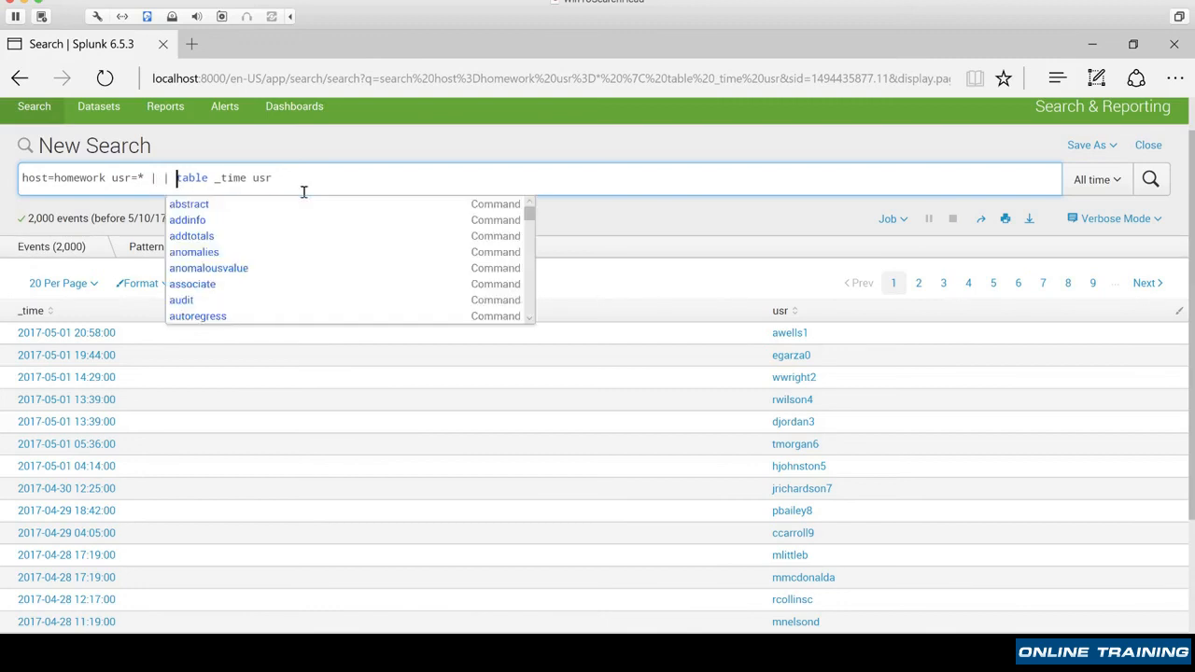
key(Left)
key(Left)
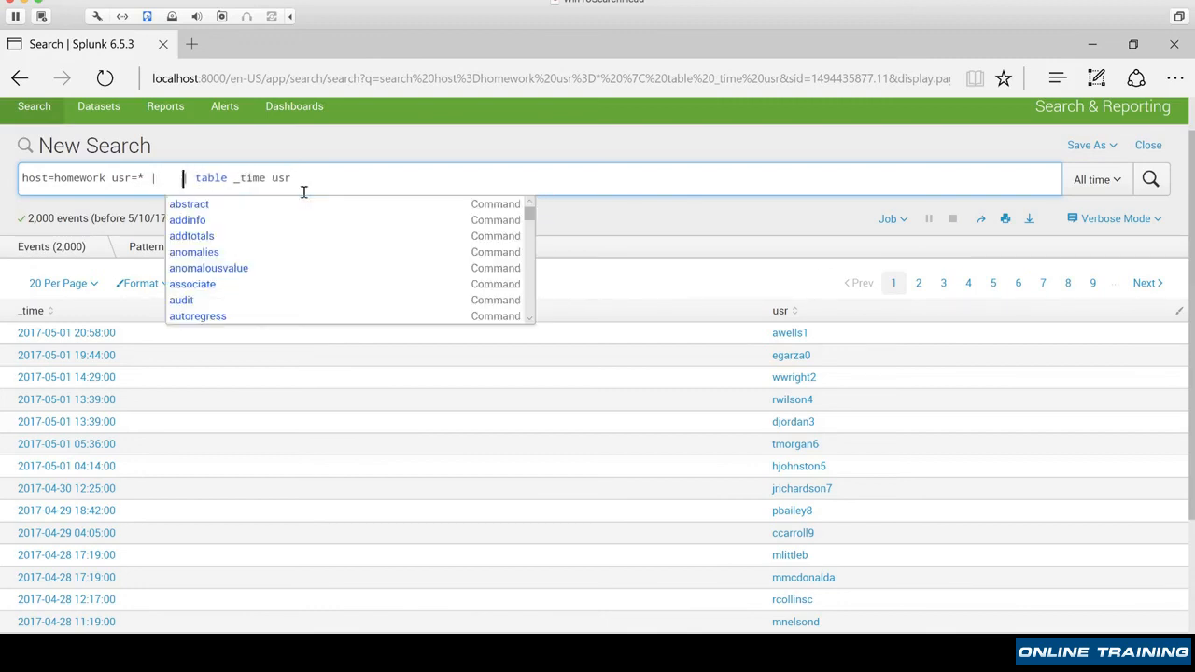
key(Left)
key(Left)
key(Left)
key(Left)
key(Left)
key(Left)
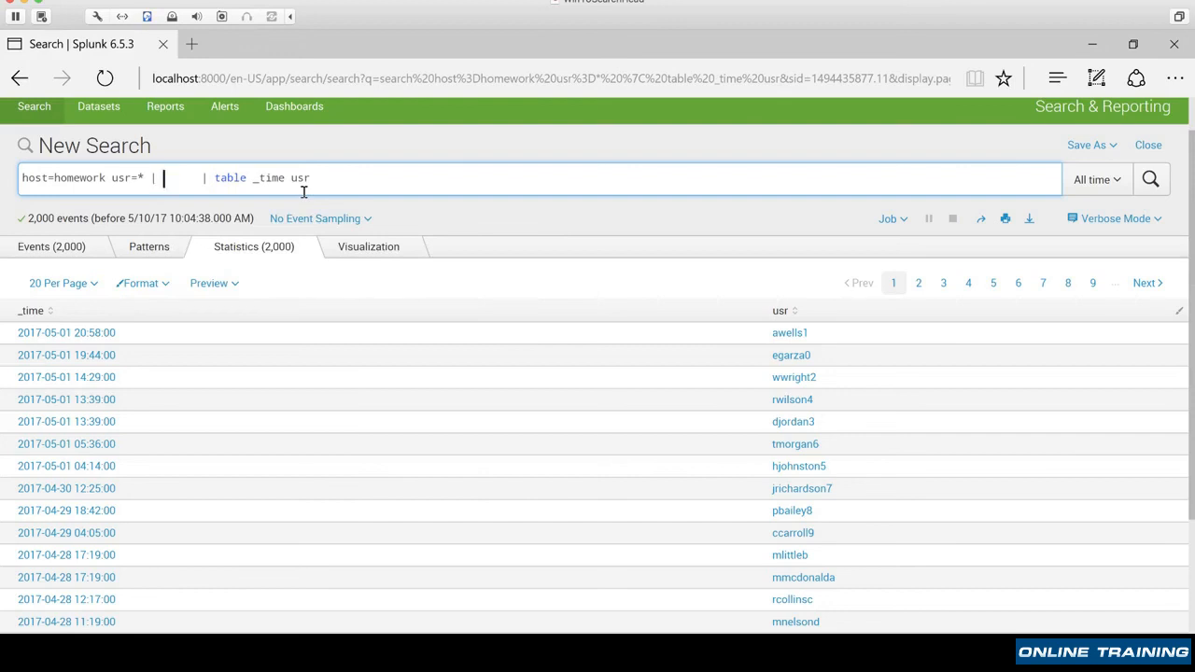
Step: Enter eval timestamp=(_time, "%I:%M") between the two pipes of the search
text(eval)
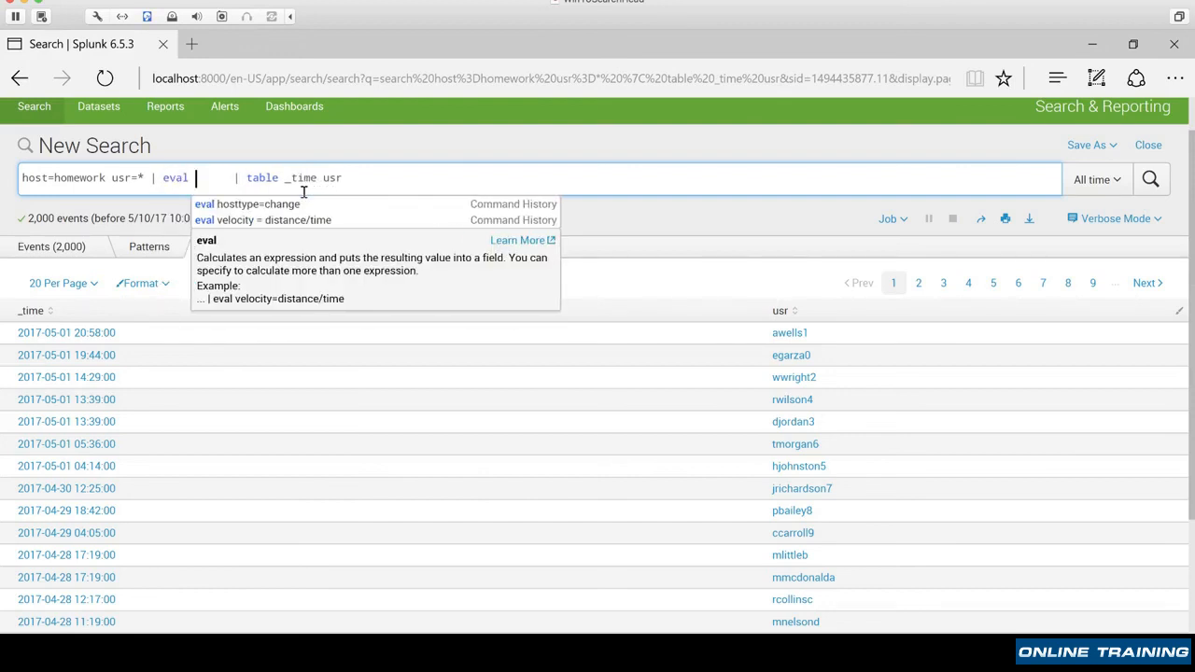
text( timest)
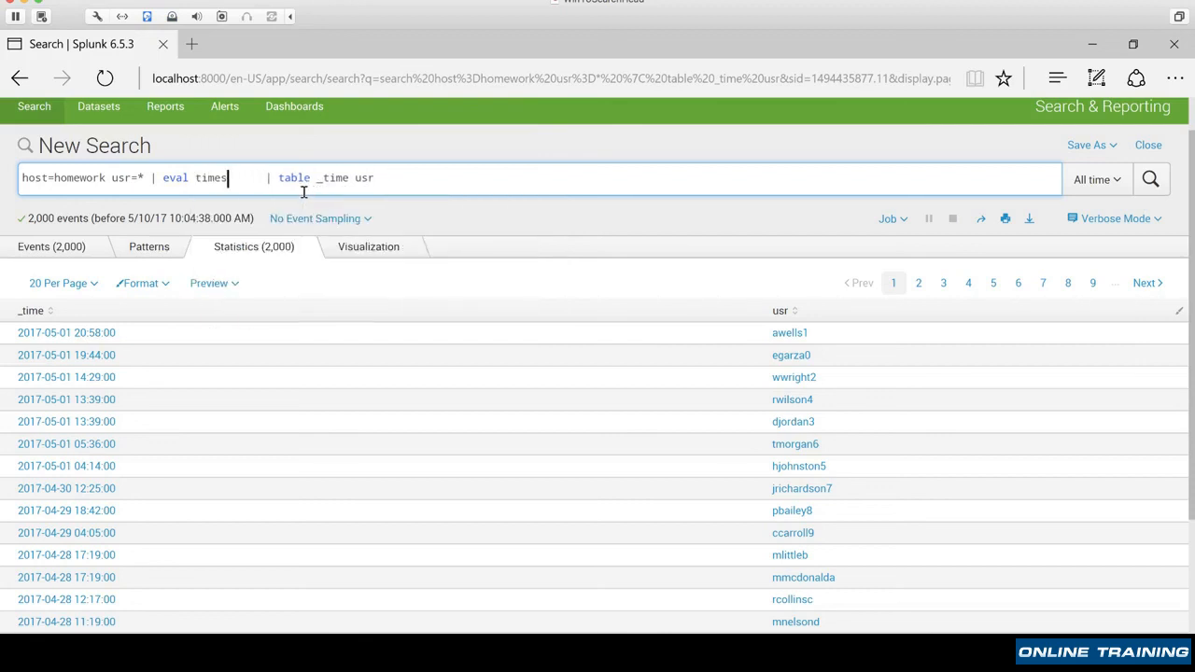
text(amp=()
text(_time)
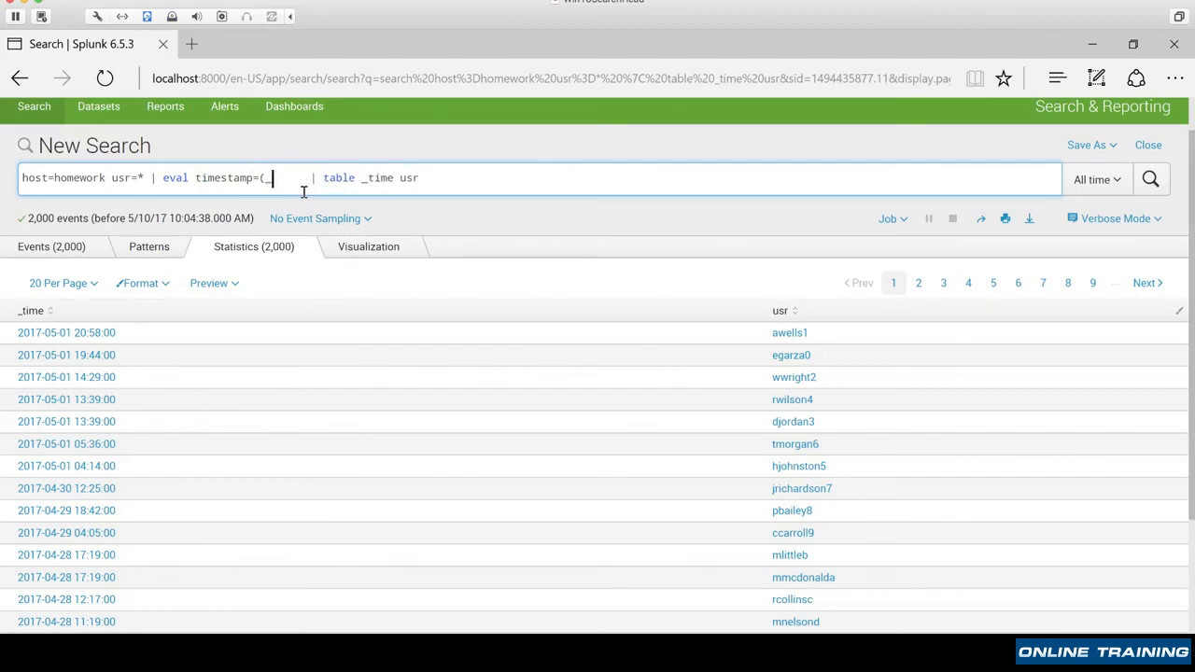
text(, "")
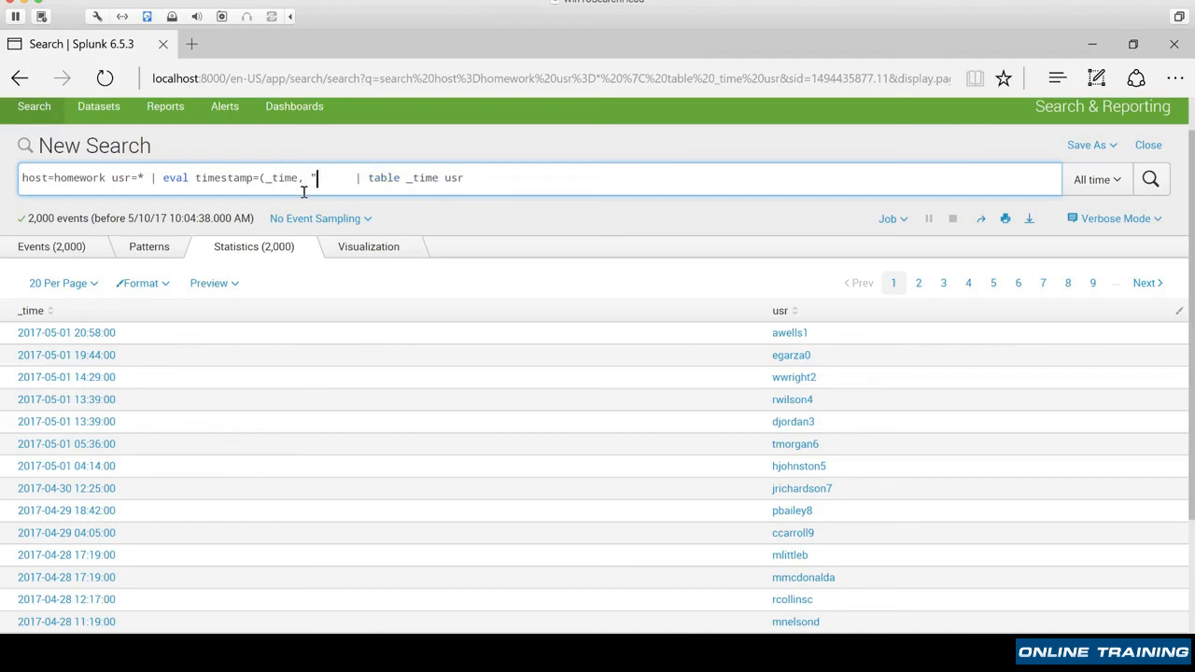
text())
key(Left)
key(Left)
text(%I)
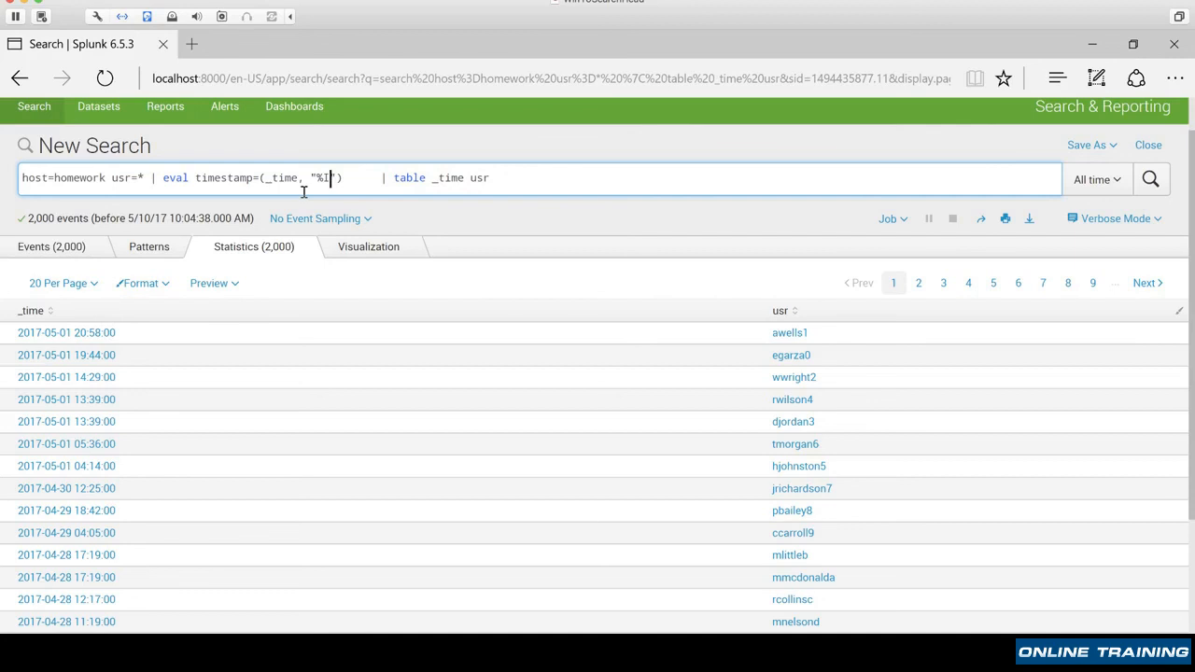
text(:%M)
Step: Remove the surplus spaces between the eval expression and the pipe before the table command
click(396, 179)
key(BackSpace)
key(BackSpace)
key(BackSpace)
key(BackSpace)
key(BackSpace)
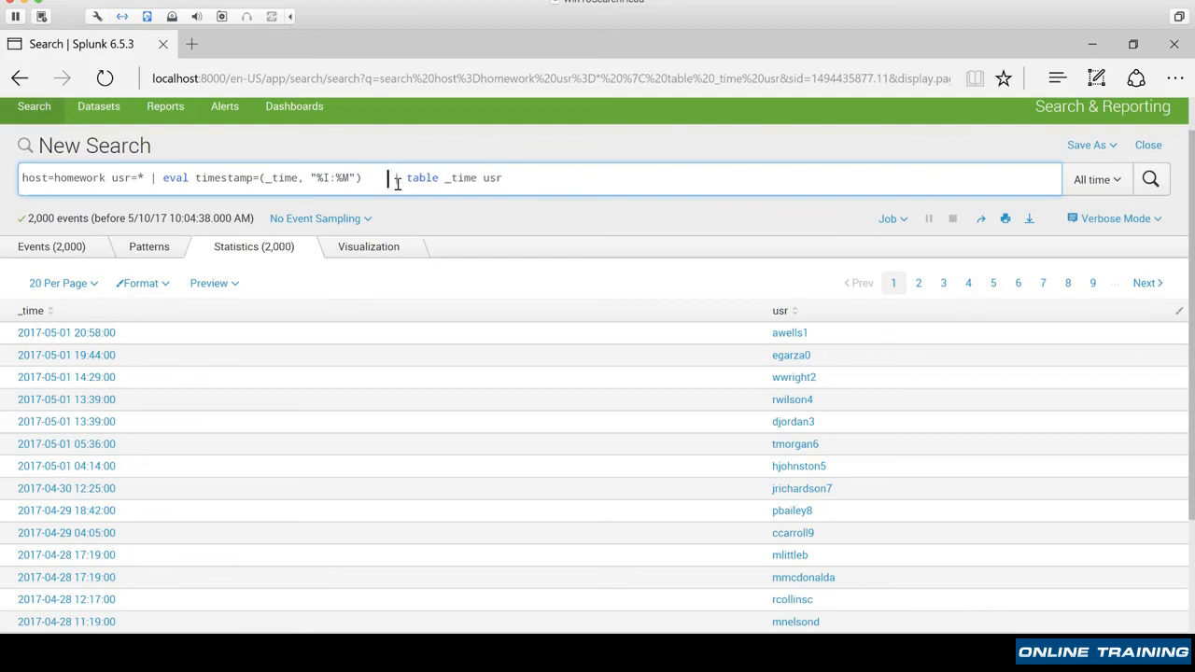
key(Delete)
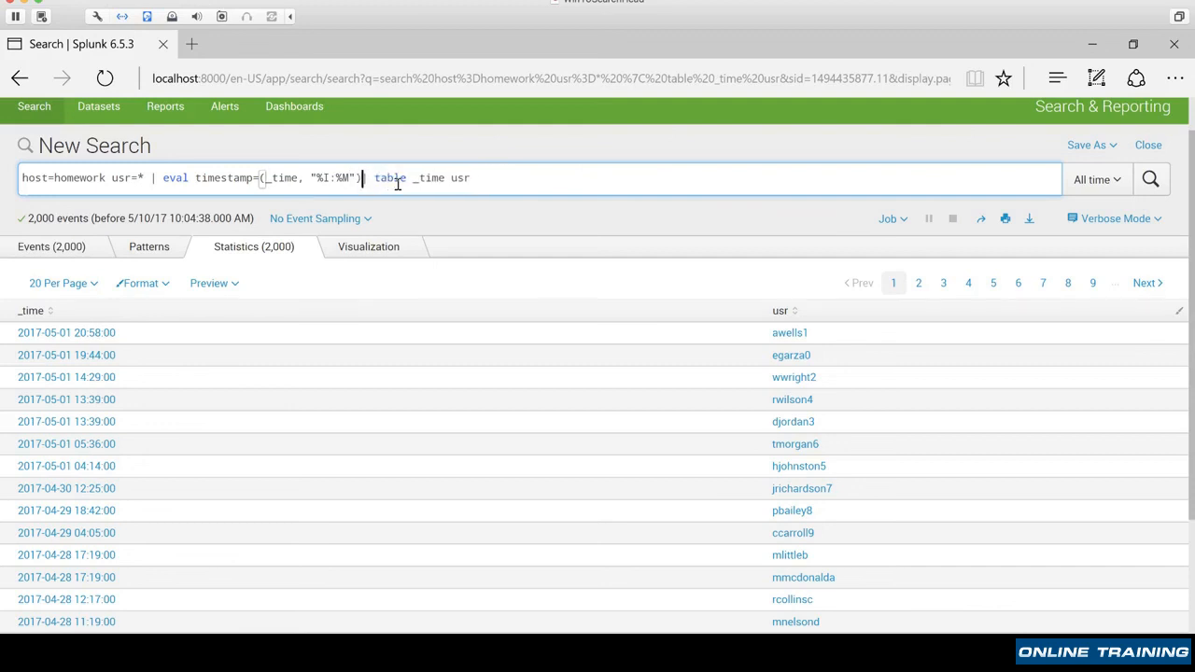
Step: Replace _time with timestamp in the table command and run the search
click(451, 178)
key(BackSpace)
key(BackSpace)
key(BackSpace)
key(BackSpace)
key(BackSpace)
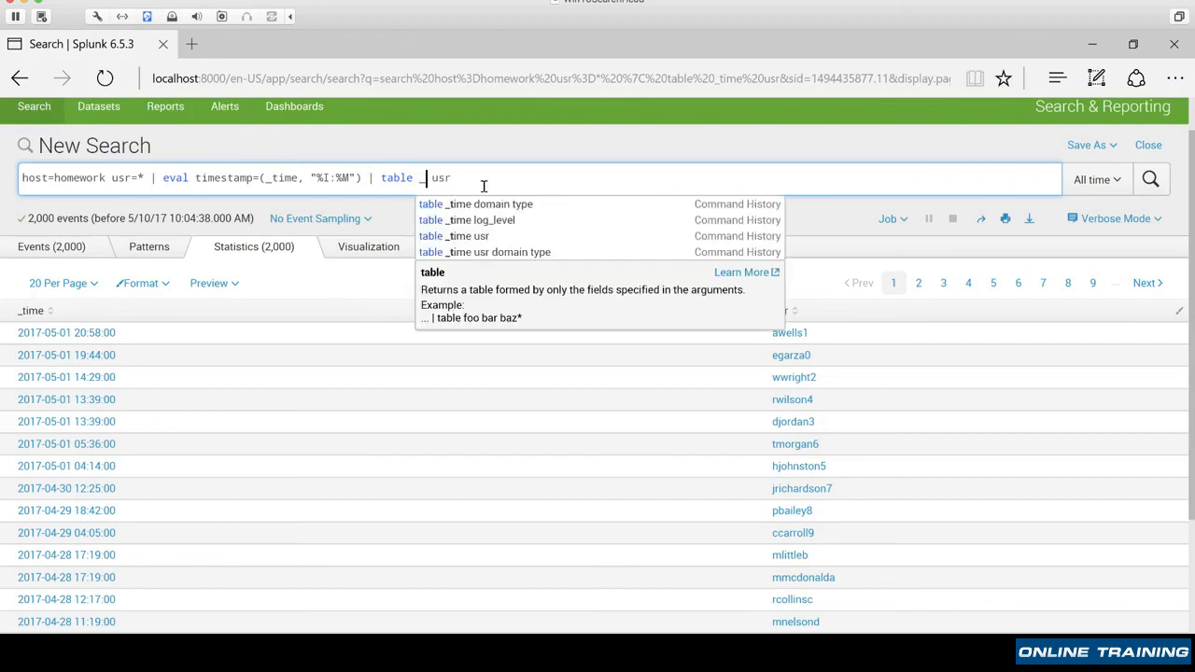
text(timesta)
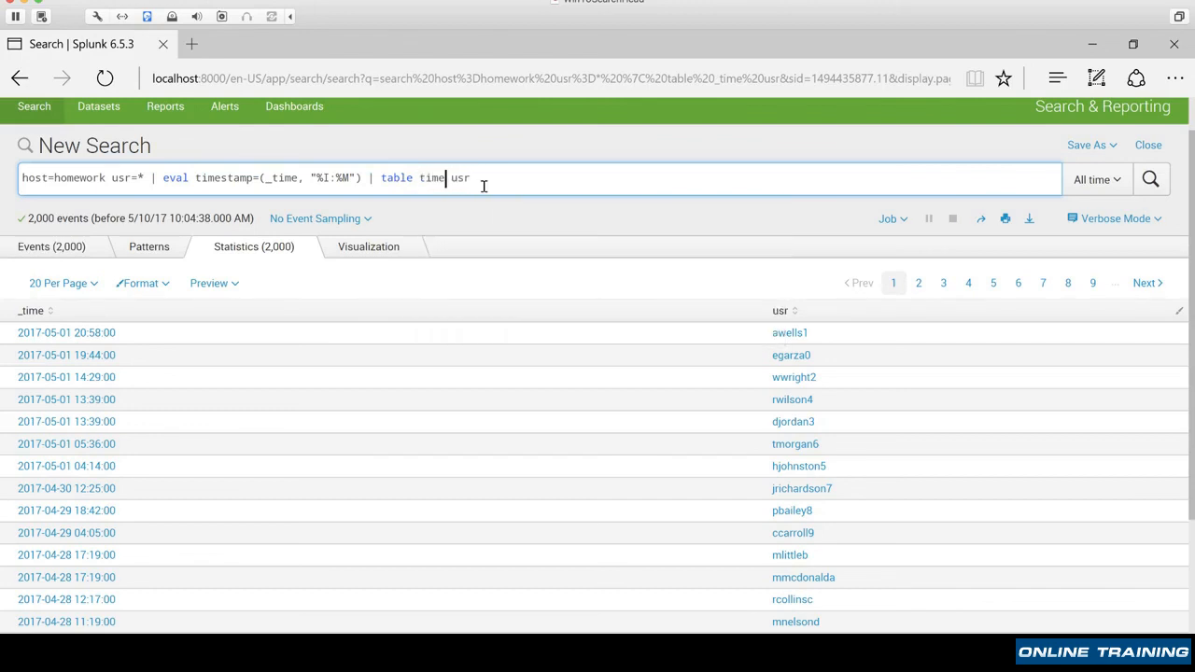
text(mp)
click(1148, 181)
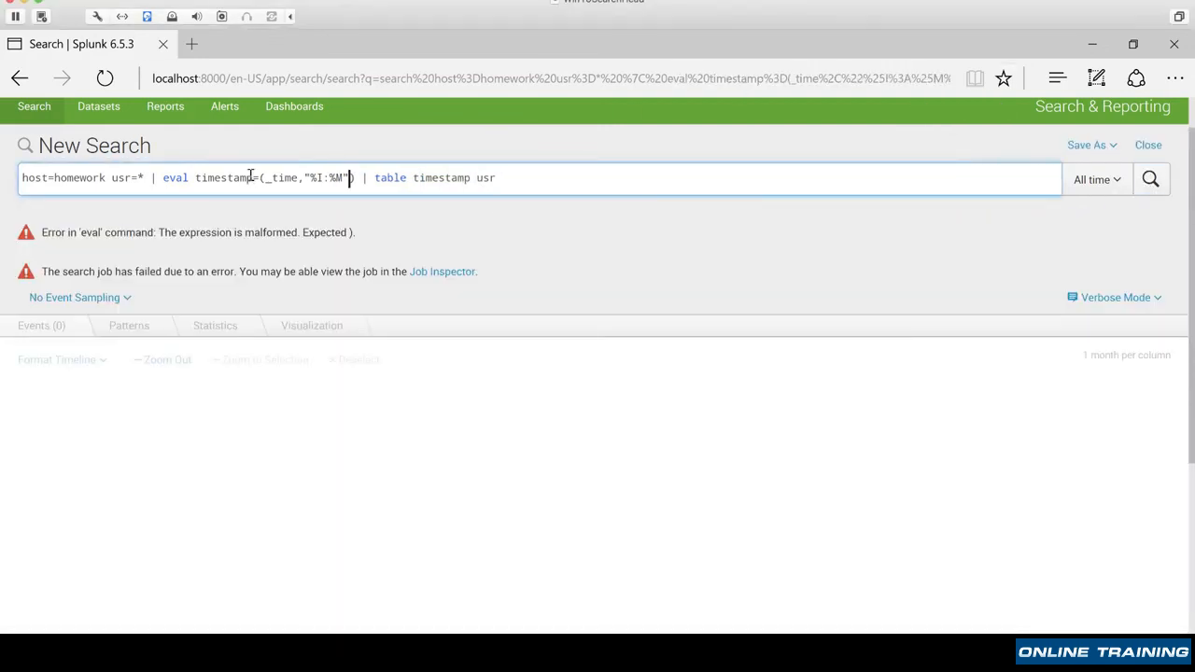
Step: Insert strftime before the eval expression's parenthesis and extend the time format to "%I:%M %p", running the search after each change
click(259, 178)
text(strftime)
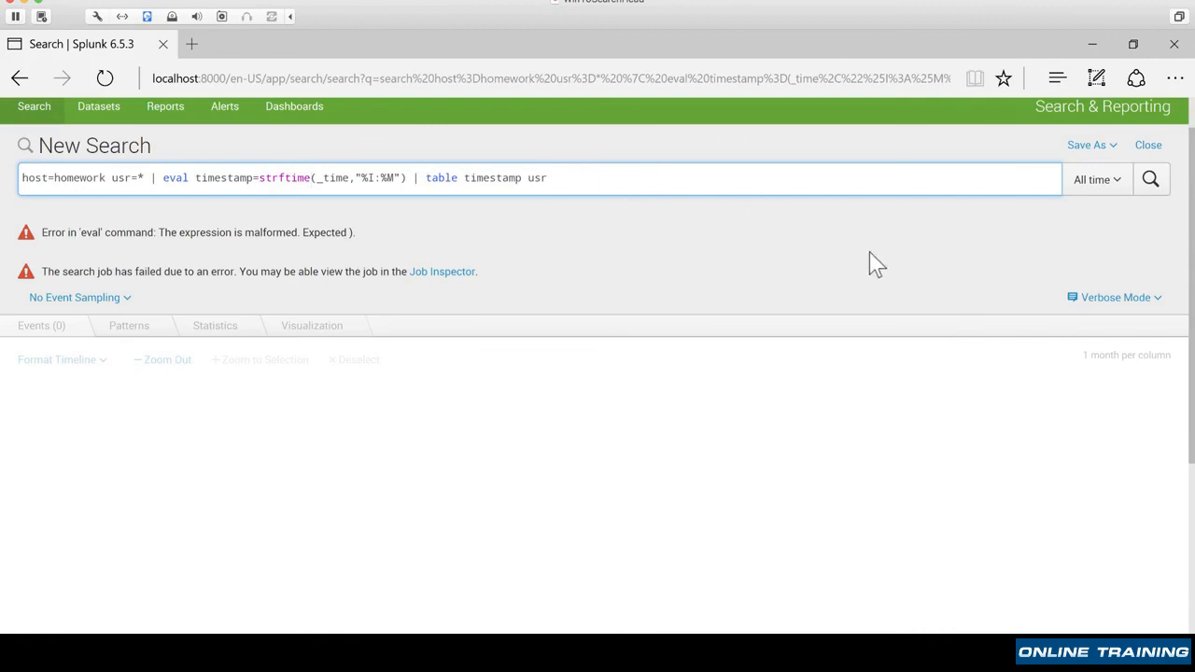
click(1149, 180)
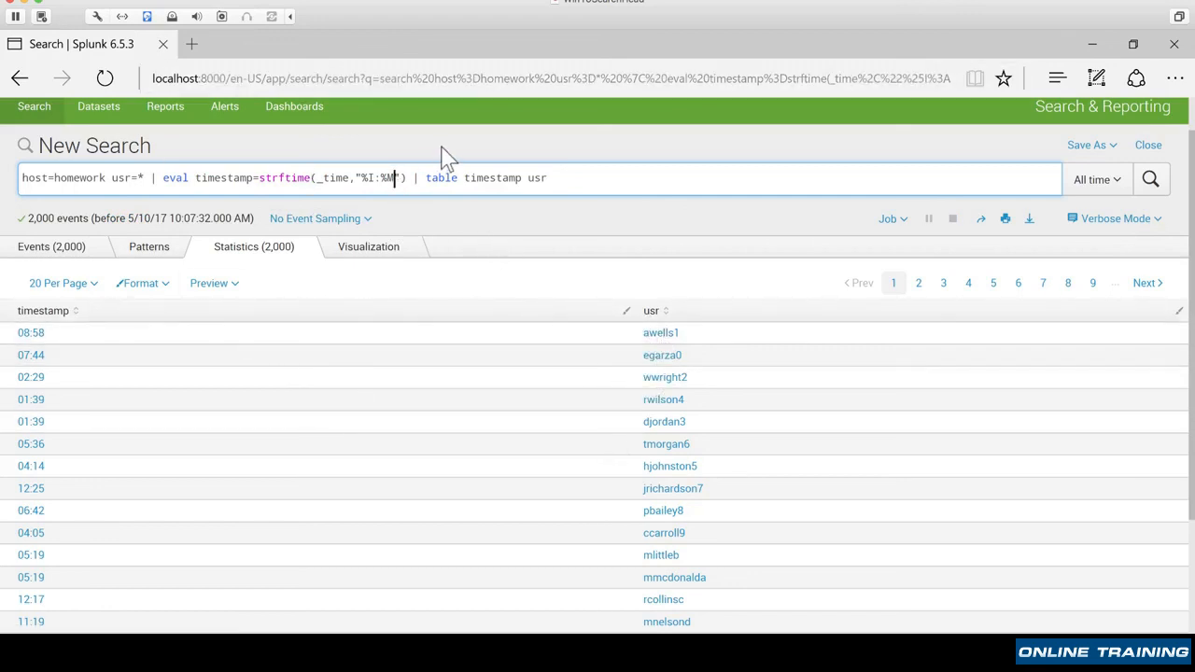
text(%p)
click(1143, 182)
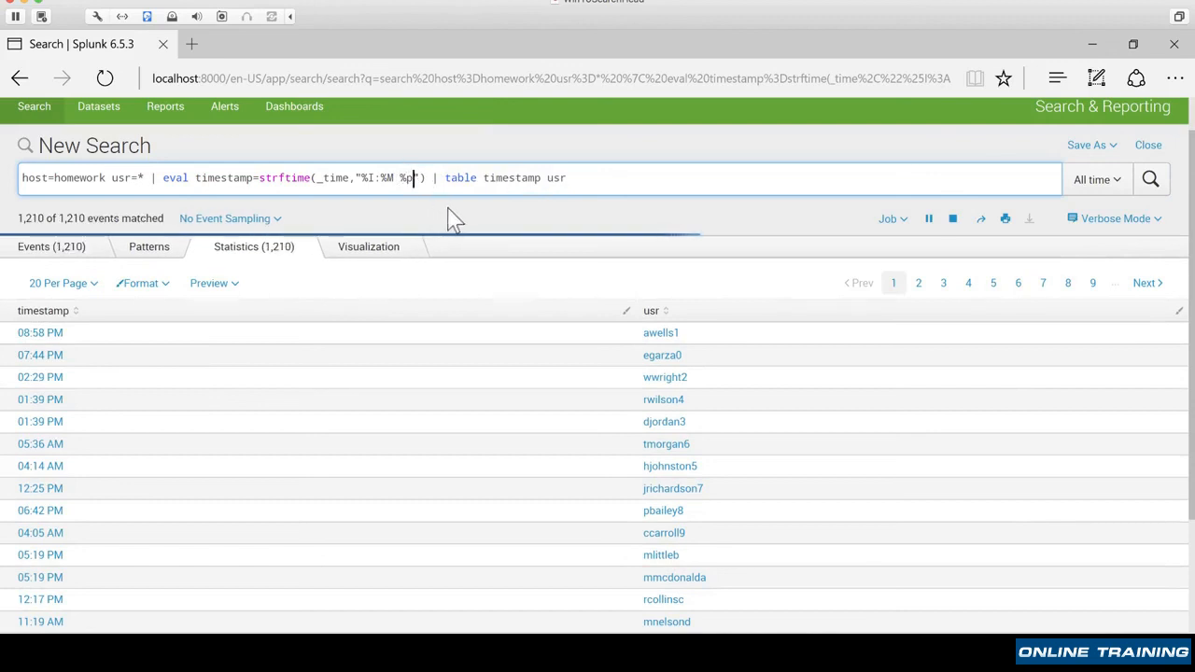
Step: Add the day and month to the start of the format, making it "%d %B, %I:%M %p", and run the search
key(Left)
key(Left)
key(Left)
key(Left)
key(Left)
key(Left)
key(Left)
key(Left)
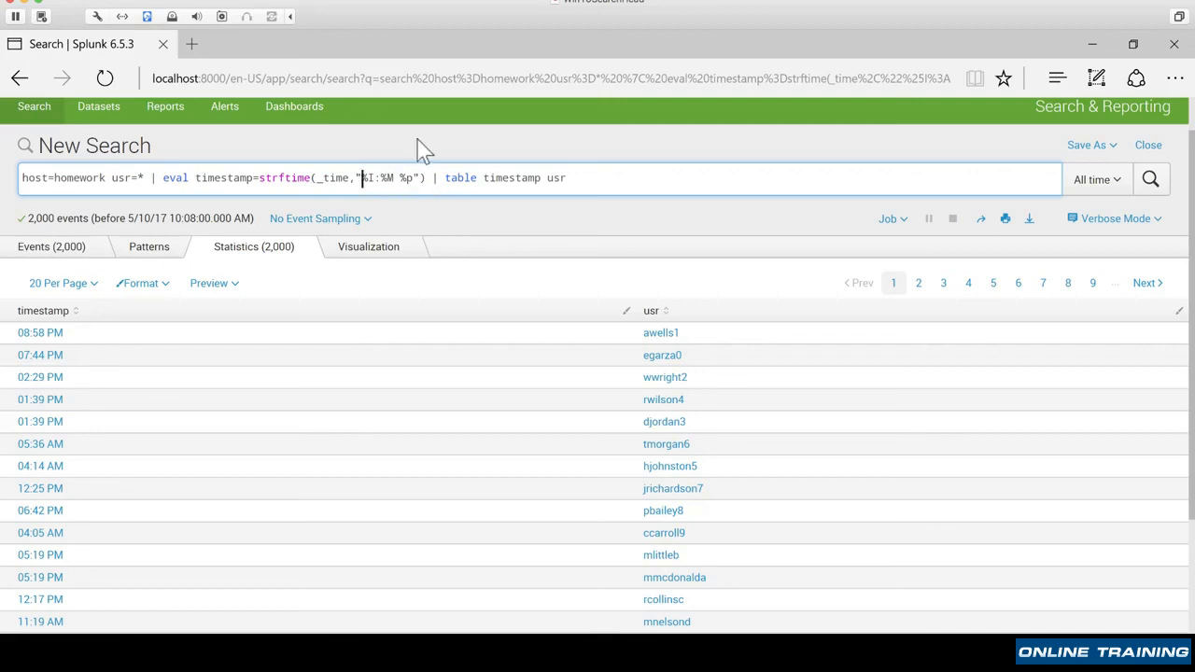
text(.)
key(BackSpace)
text(%d)
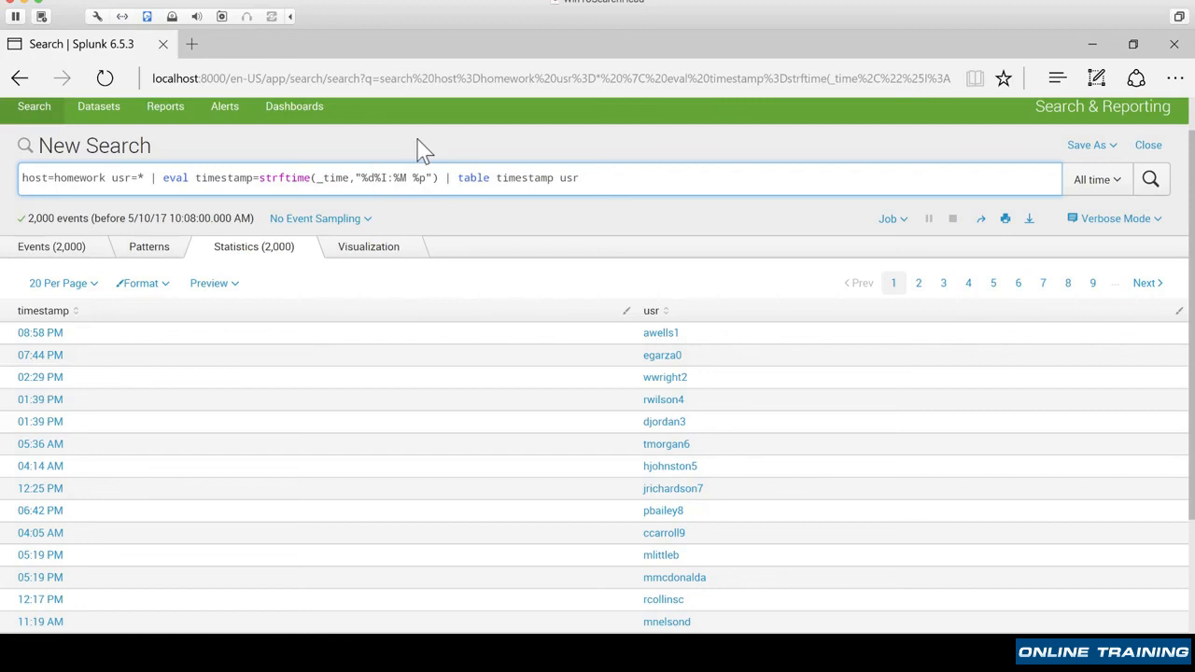
text( %B)
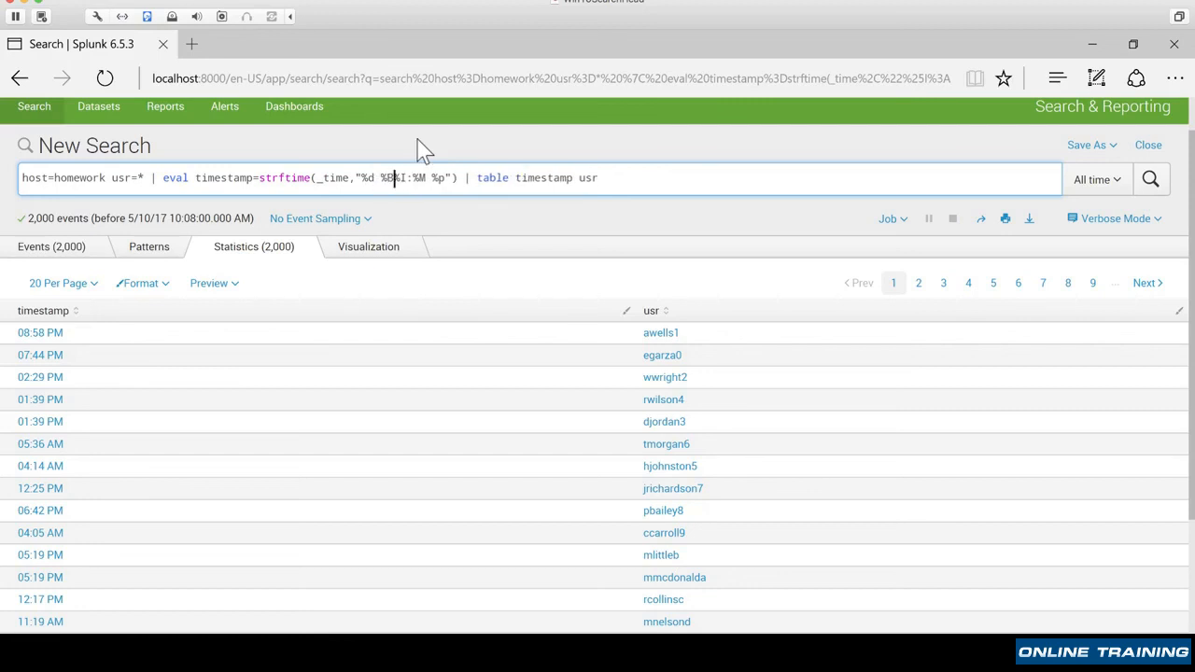
text(,)
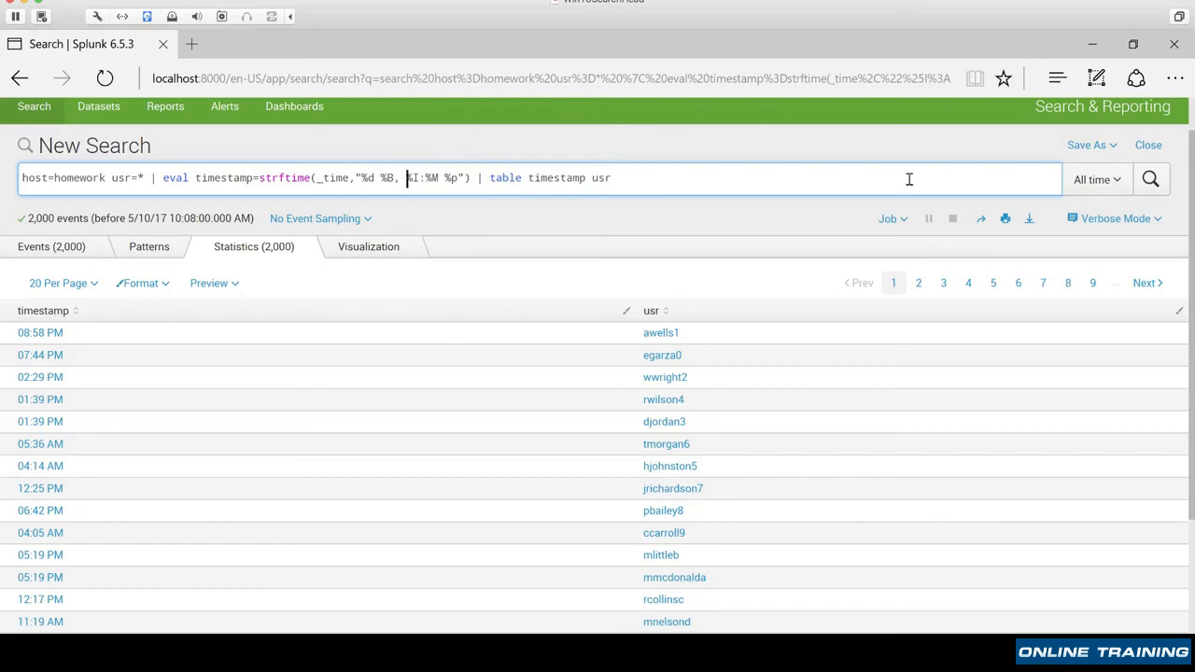
key(Return)
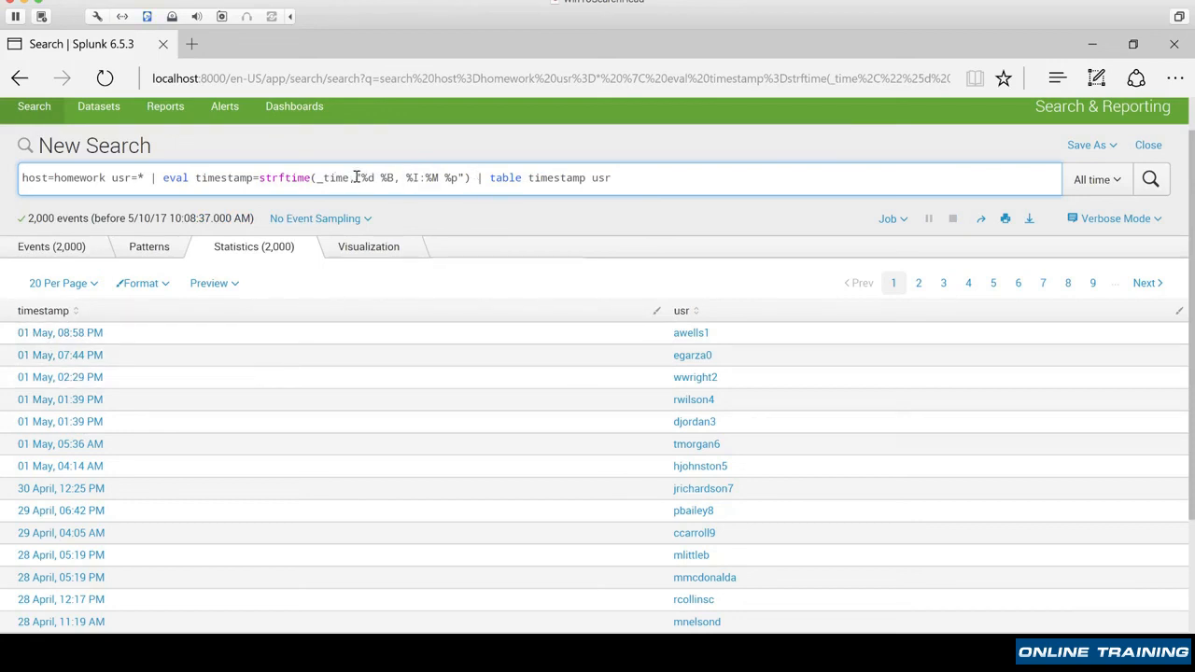
Step: Replace the strftime format with "%y%Y%y%Y" and run the search
drag(368, 177, 460, 179)
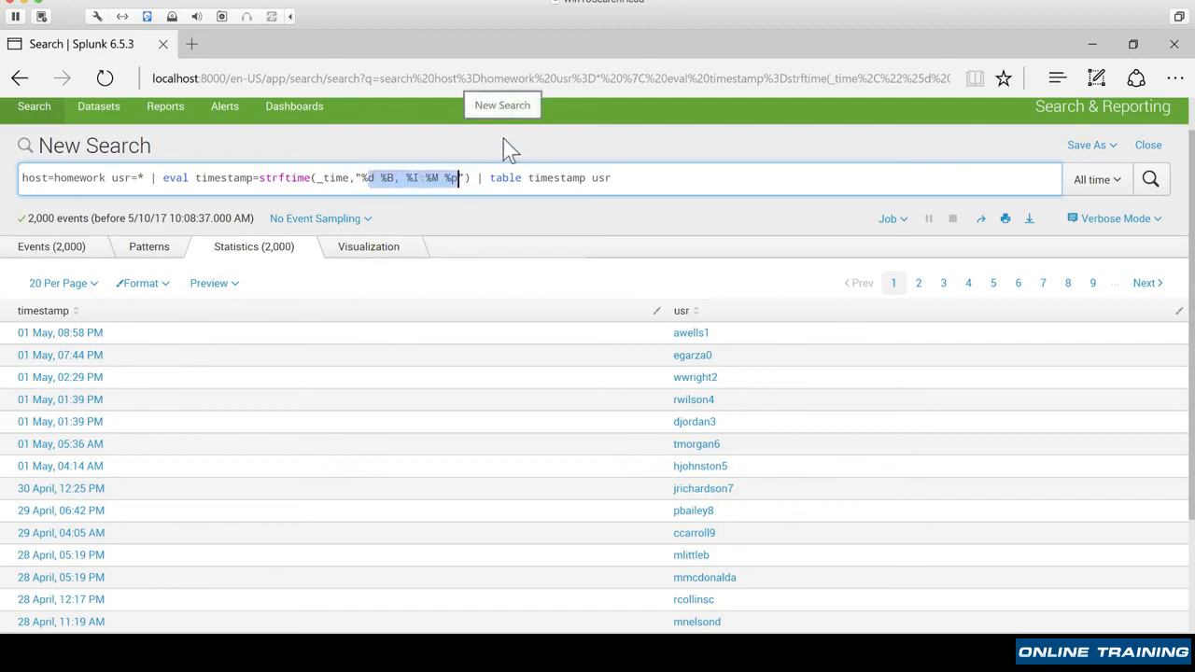
text(y%Y)
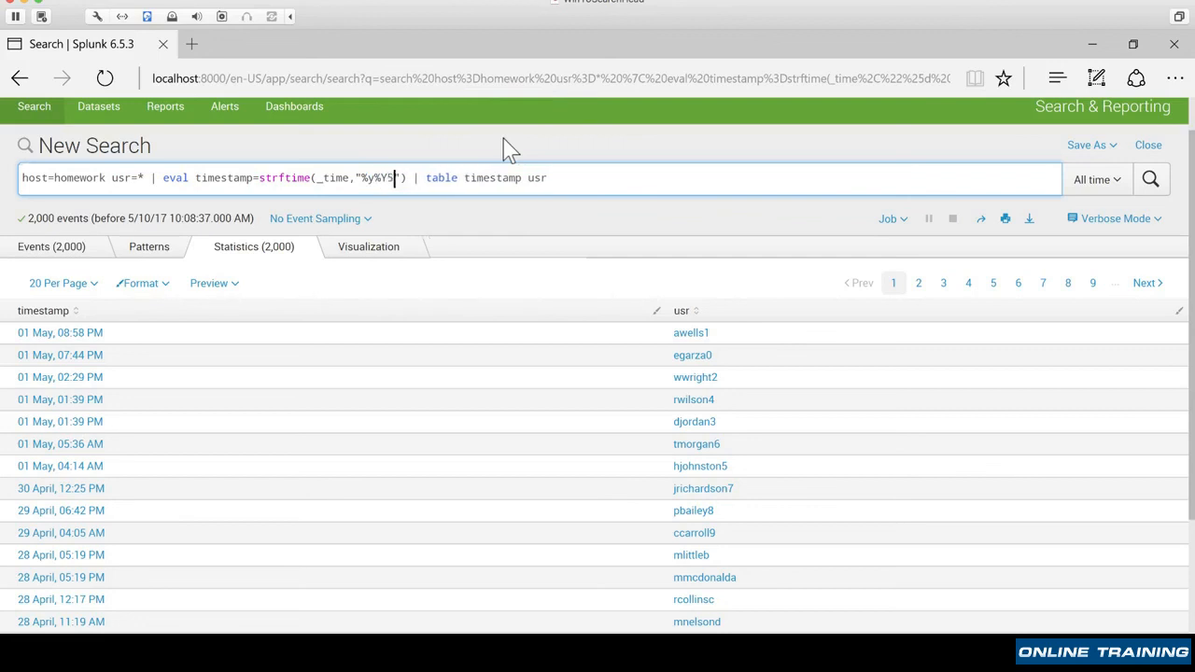
text(y%Y)
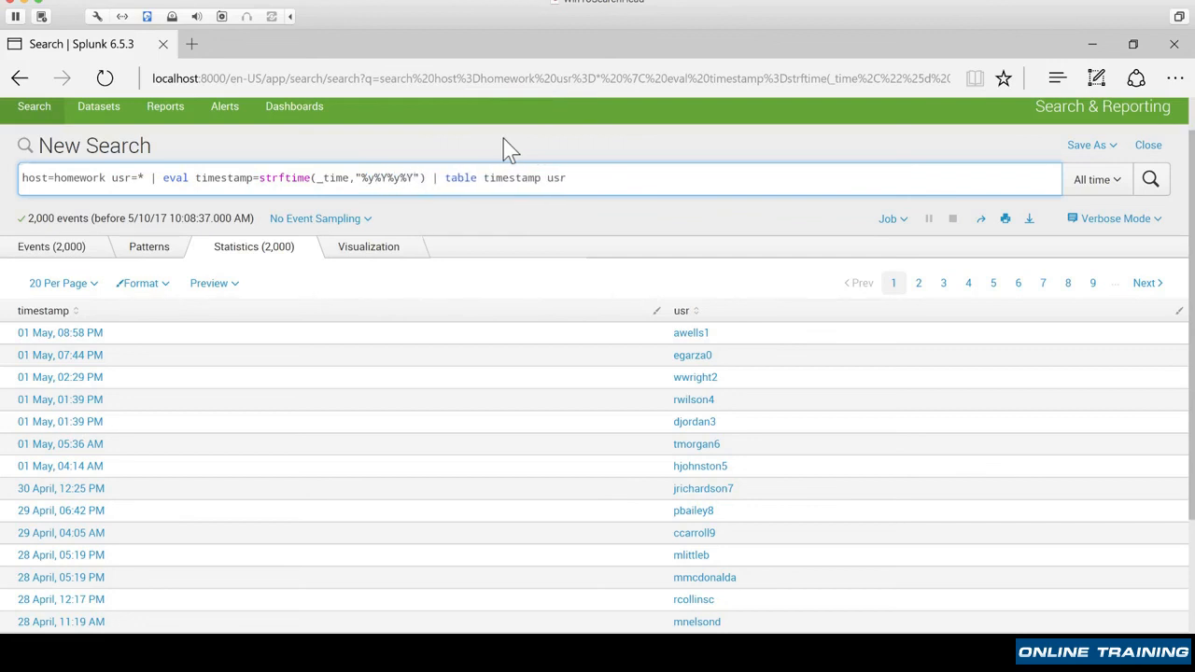
key(Return)
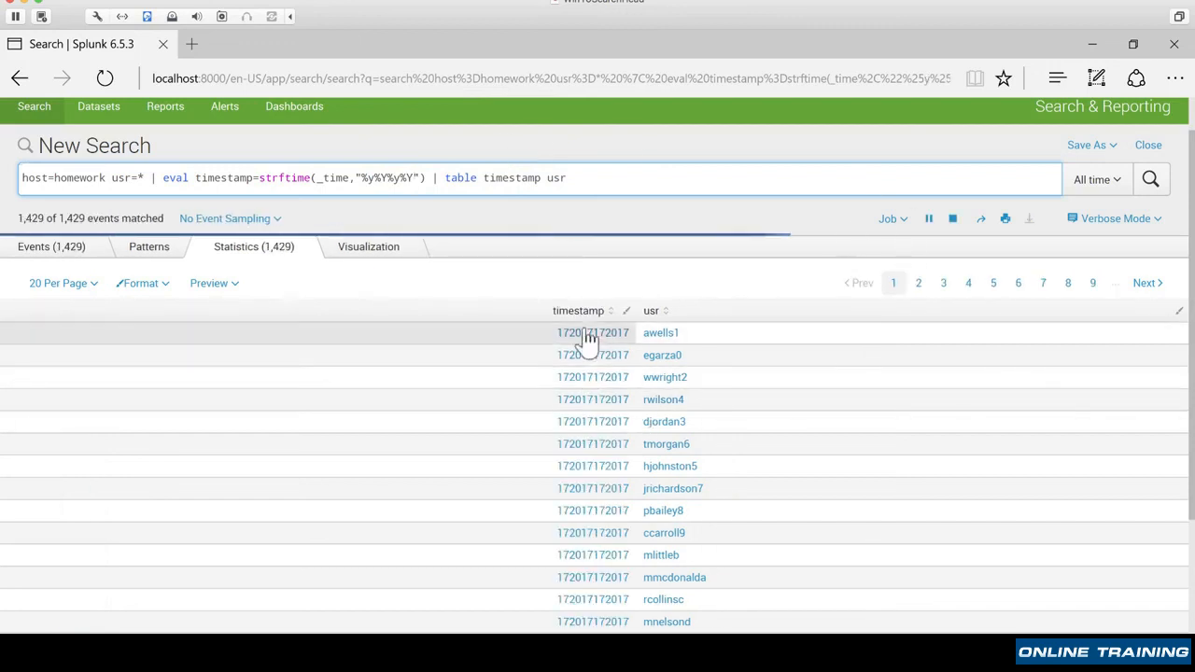